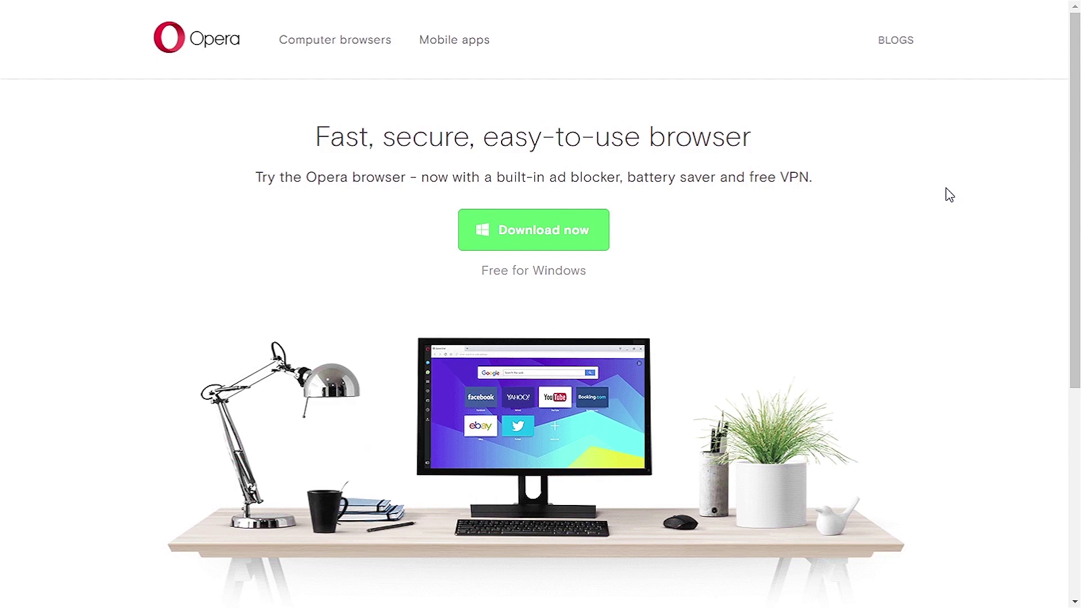
# Go to the Computer browsers page from the opera.com home page footer.
pyautogui.scroll(-6, 950, 194)
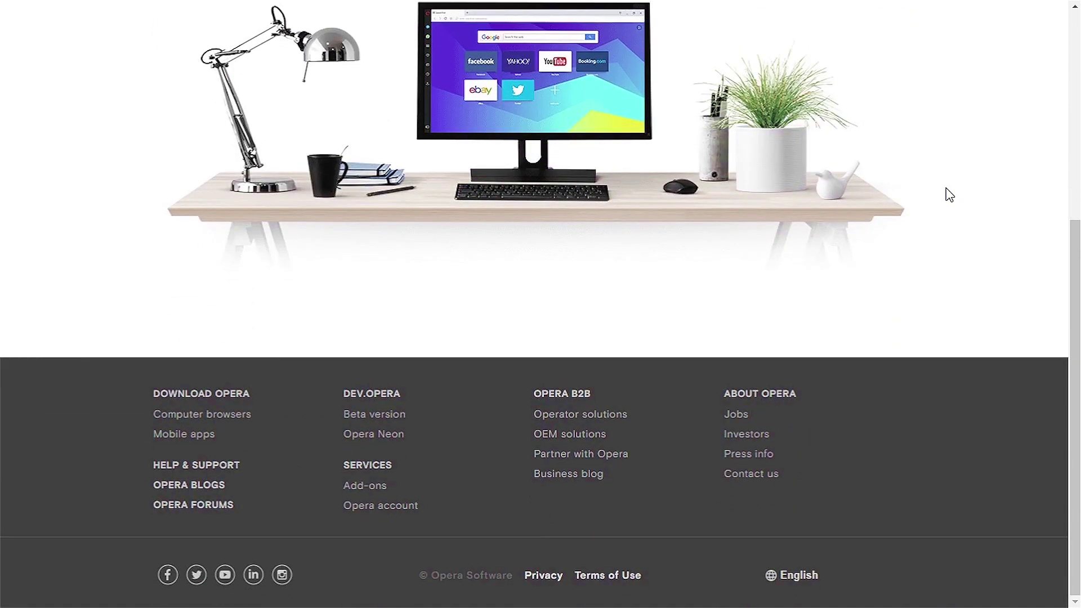
pyautogui.click(225, 421)
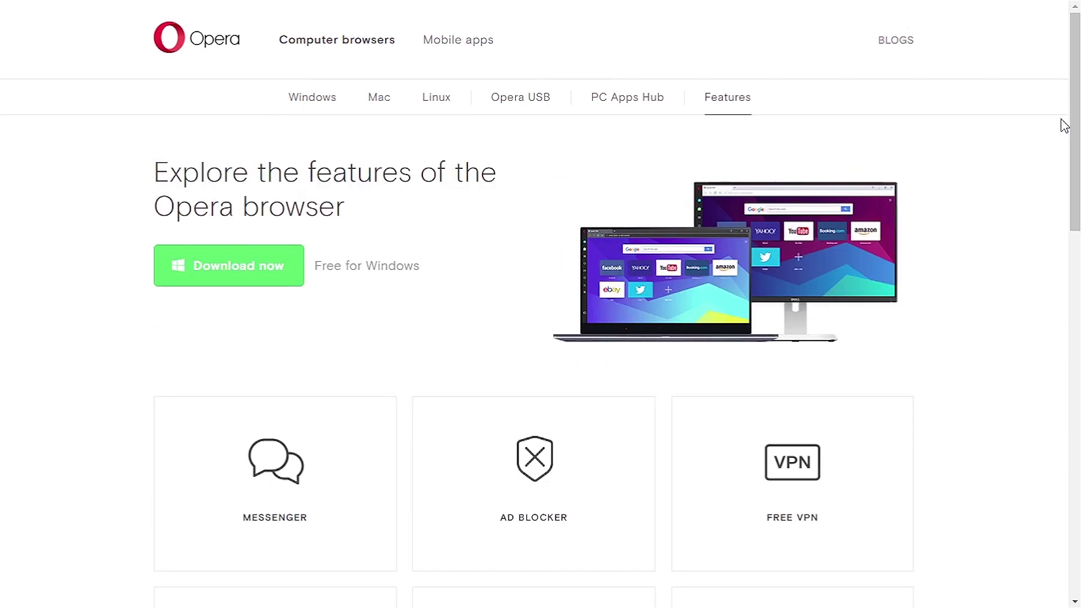
# Read through the Free VPN feature section and download the Opera installer.
pyautogui.scroll(-3, 1054, 128)
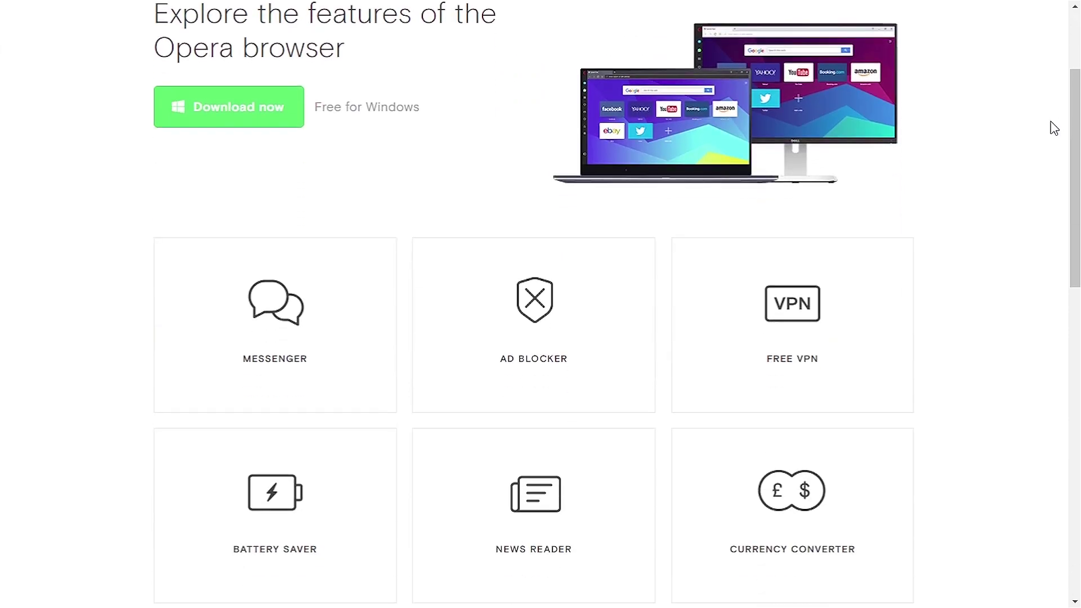
pyautogui.scroll(-2, 1054, 128)
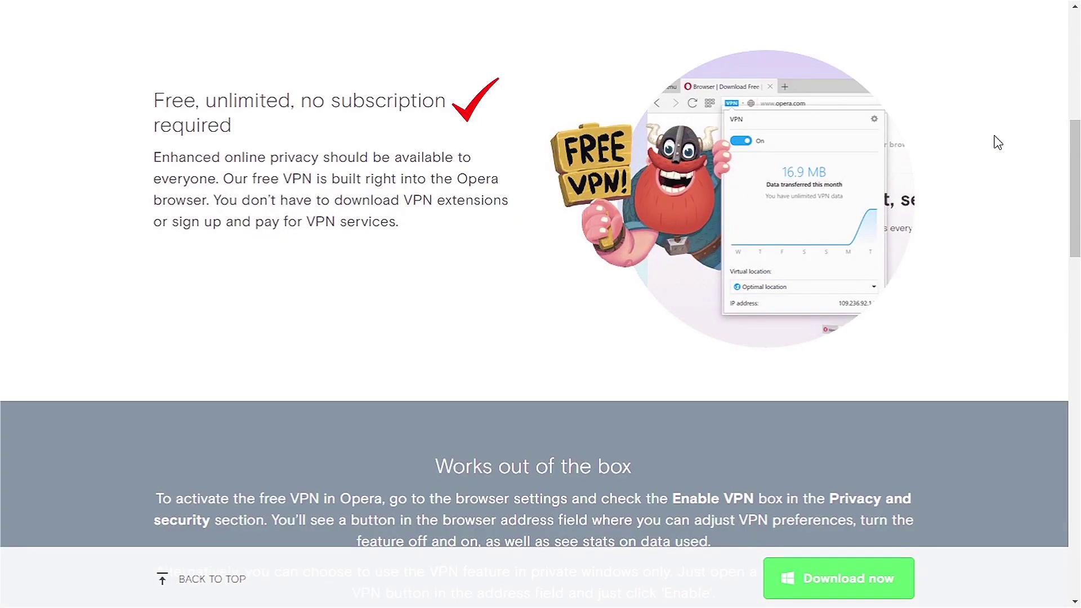
pyautogui.scroll(-7, 998, 142)
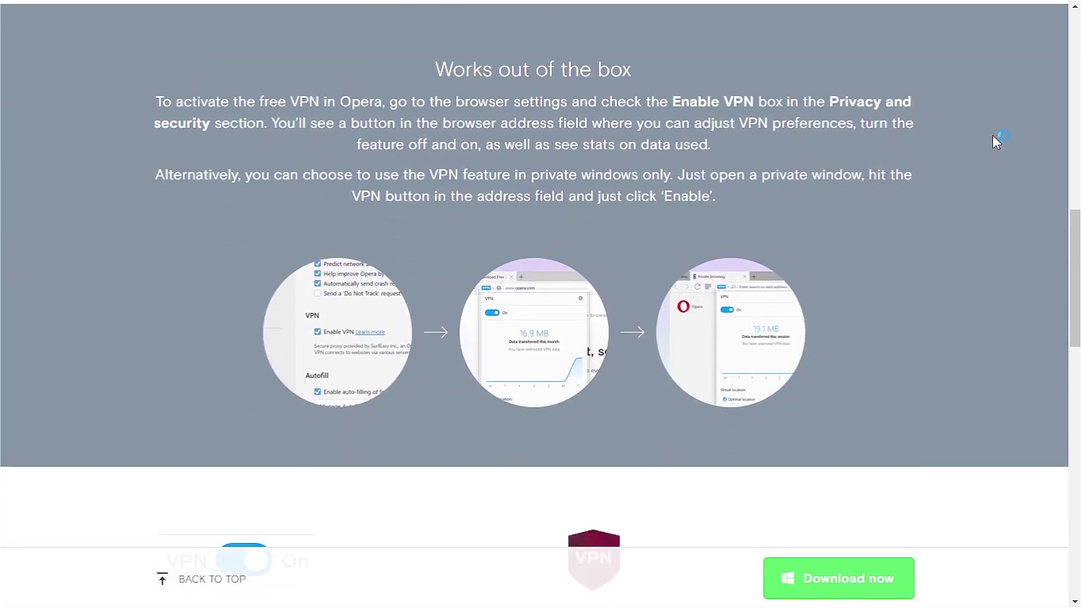
pyautogui.scroll(-8, 997, 143)
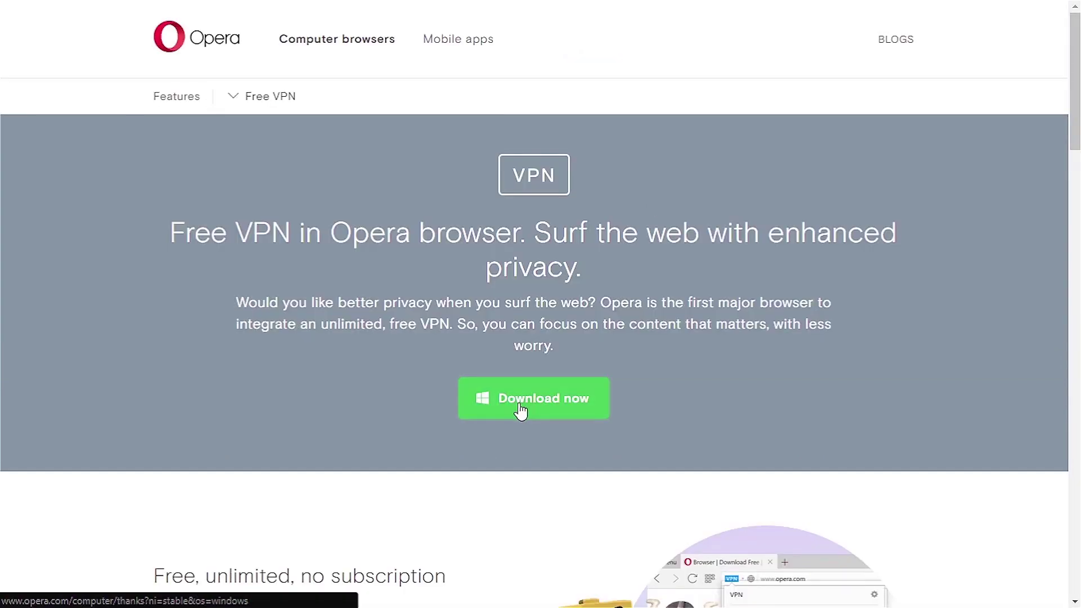
pyautogui.click(519, 411)
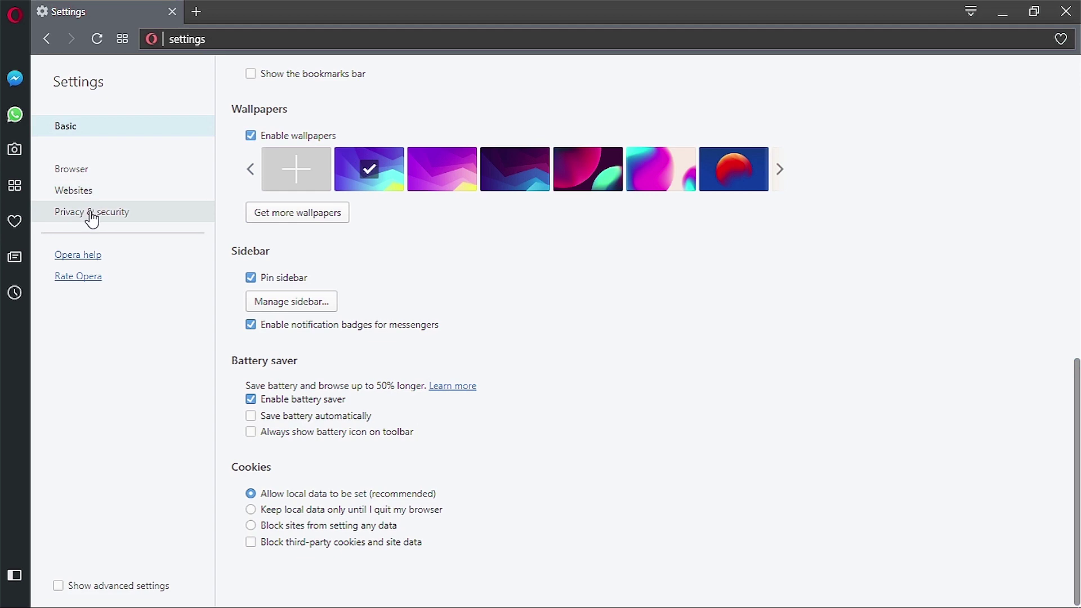
# Tick Enable VPN under Privacy & security and view the VPN status panel.
pyautogui.click(88, 213)
pyautogui.scroll(-5, 748, 228)
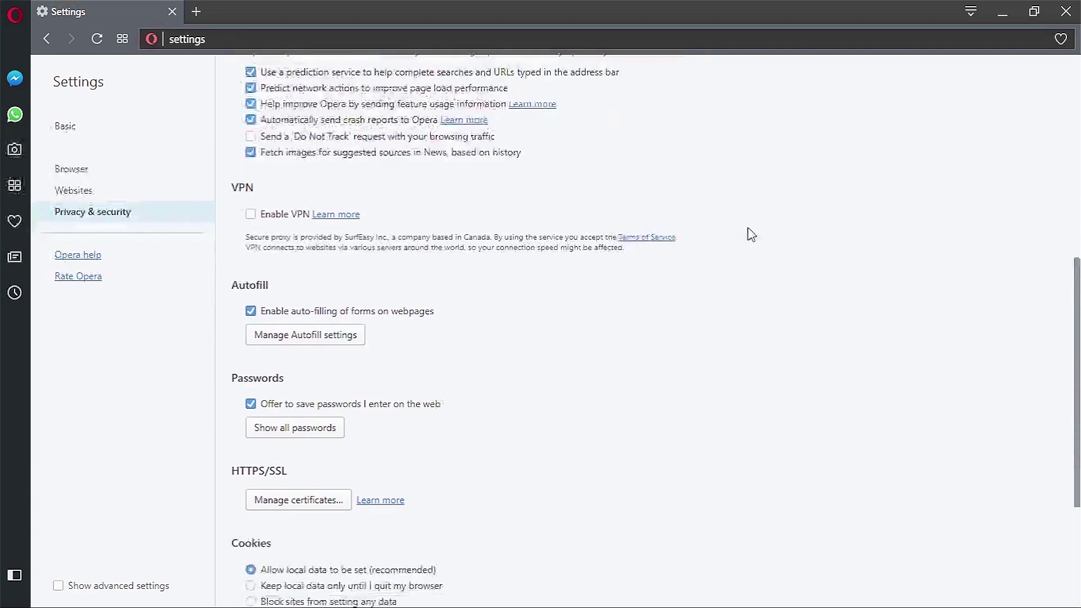
pyautogui.click(251, 214)
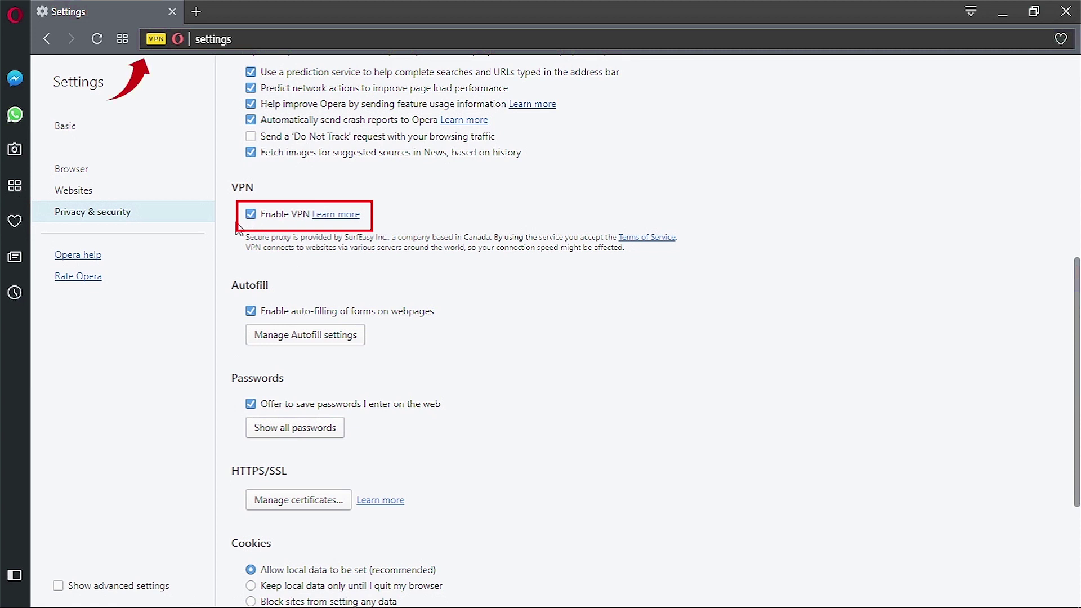
pyautogui.click(156, 39)
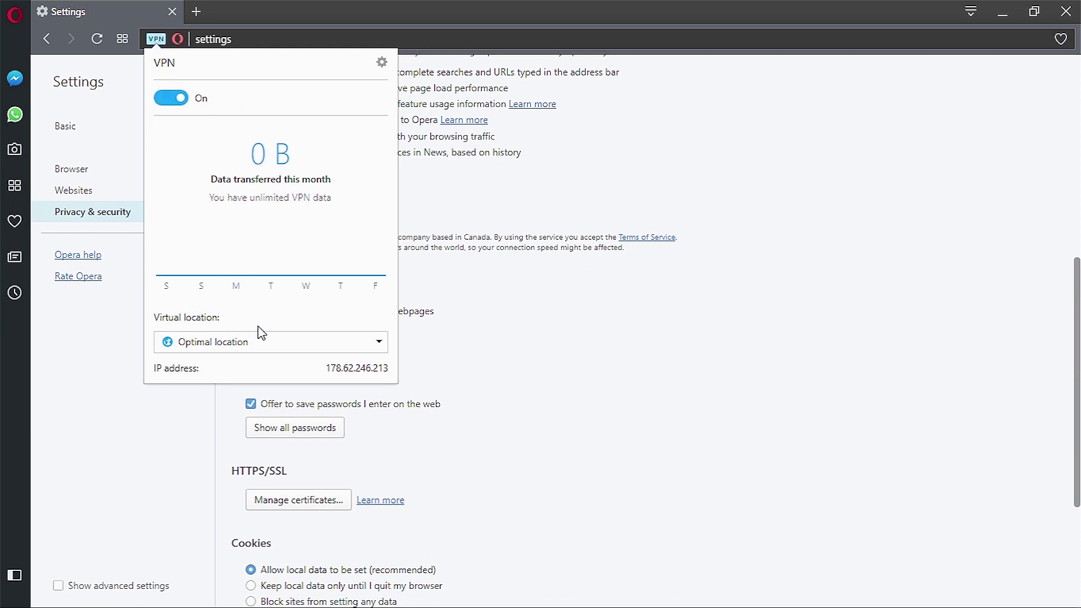
# Pick United States from the VPN's Virtual location list.
pyautogui.click(287, 348)
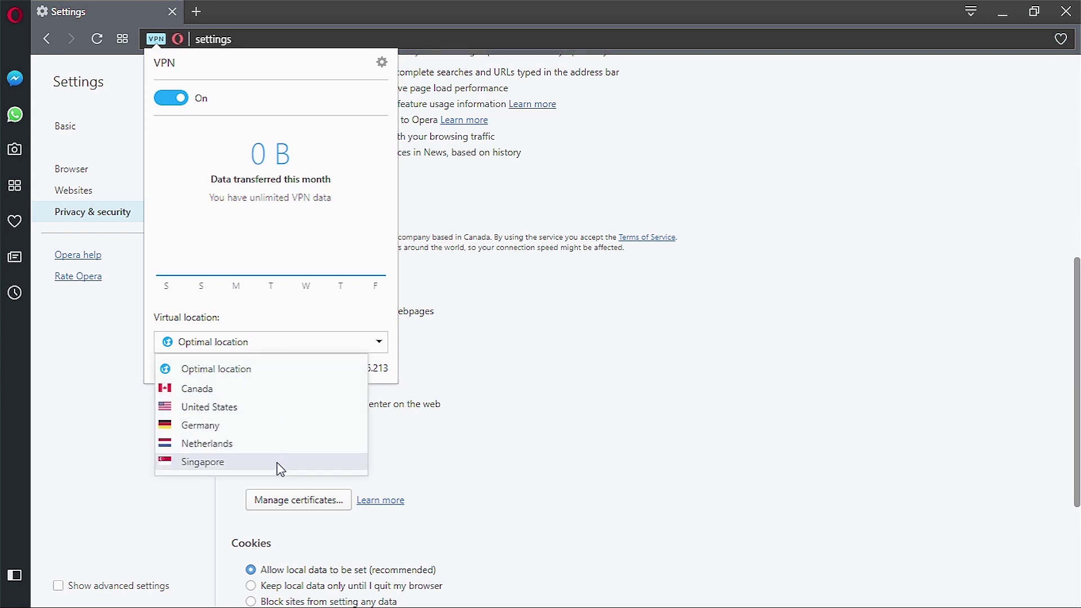
pyautogui.click(281, 407)
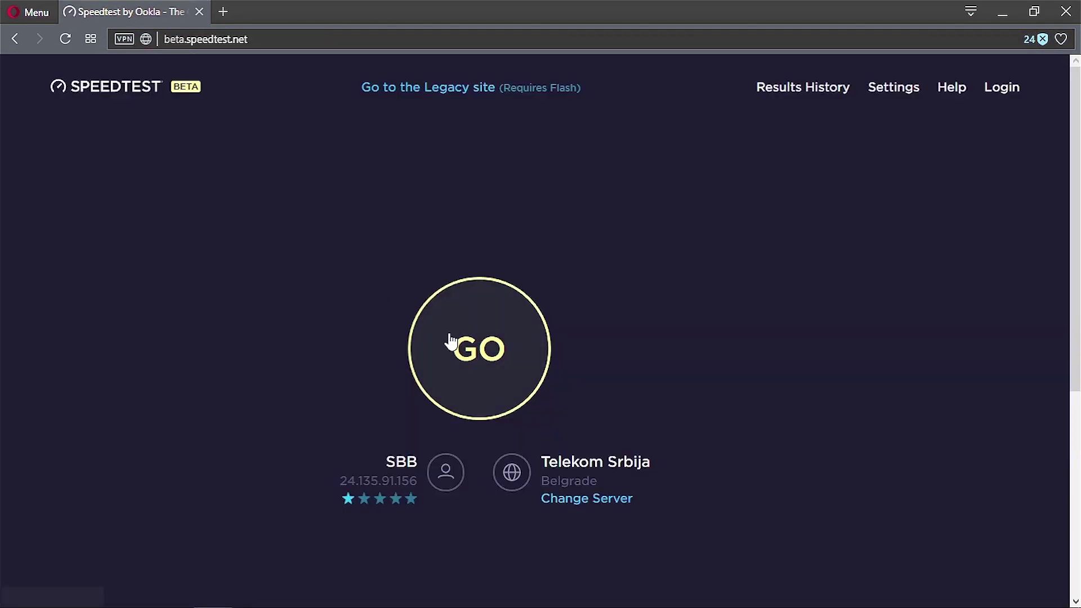
# Run the vpnMentor Speedtest on the current VPN connection.
pyautogui.click(451, 345)
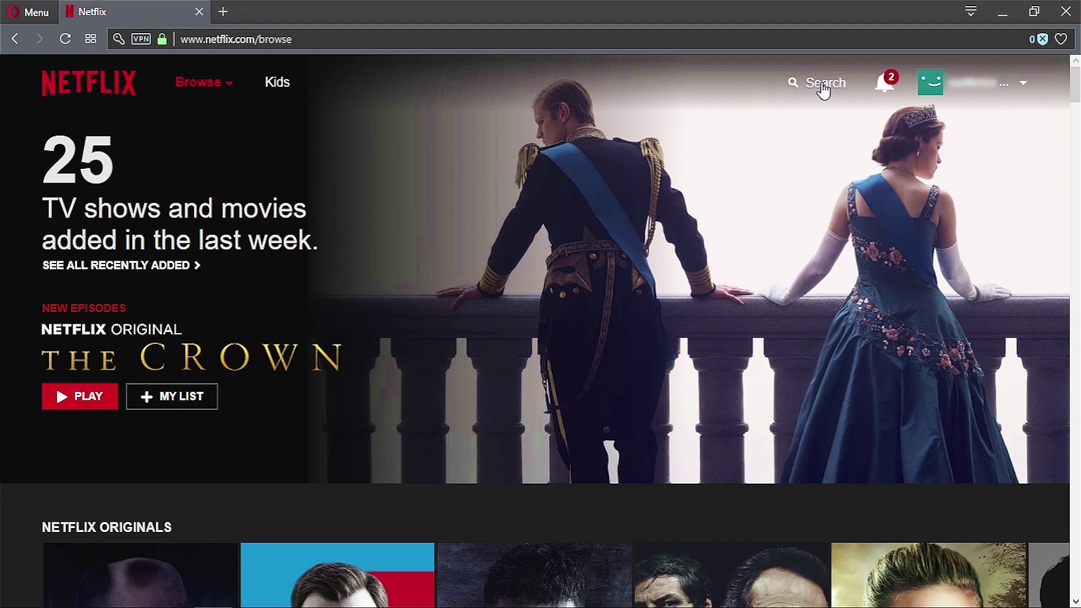
# Search Netflix for futurama, then fill Opera's media form with Media 'netflix' and an e-mail address.
pyautogui.click(823, 85)
pyautogui.write('futurama')
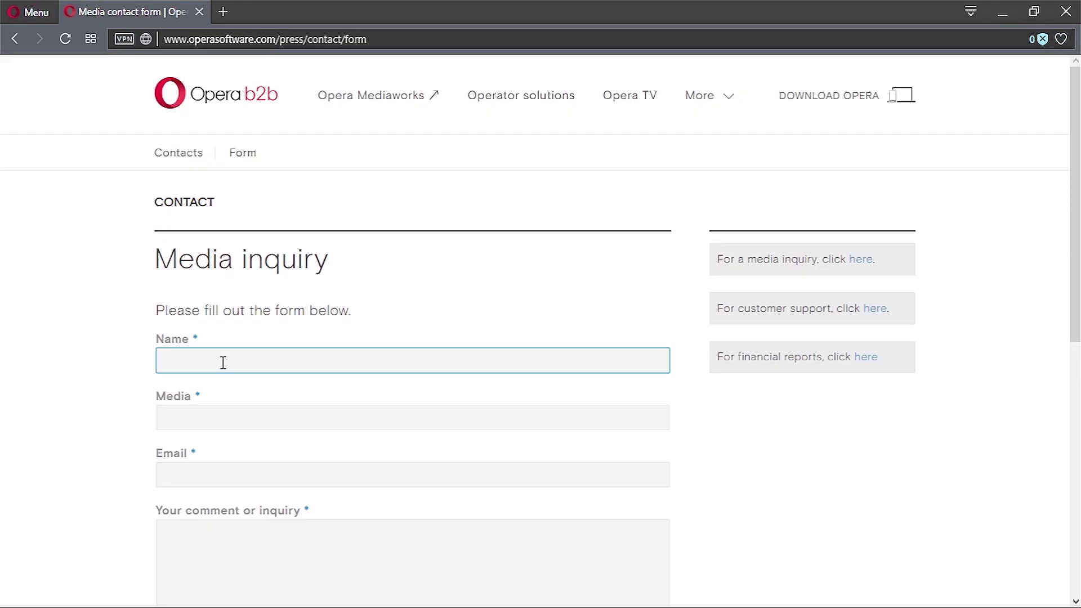
pyautogui.press('Tab')
pyautogui.write('netflix')
pyautogui.press('Tab')
pyautogui.press('Tab')
pyautogui.scroll(-3, 52, 265)
# Submit the comment 'Can I access US netflix content through your vpn servers?' after passing reCAPTCHA.
pyautogui.write('ca')
pyautogui.press('BackSpace')
pyautogui.press('BackSpace')
pyautogui.write('Can')
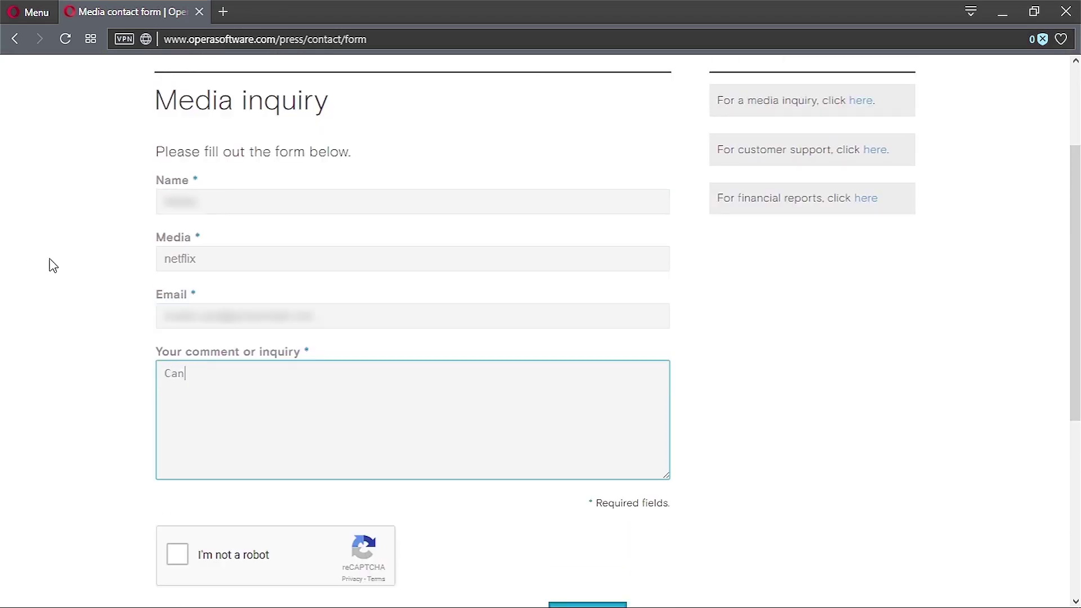
pyautogui.write(' I access US netflix')
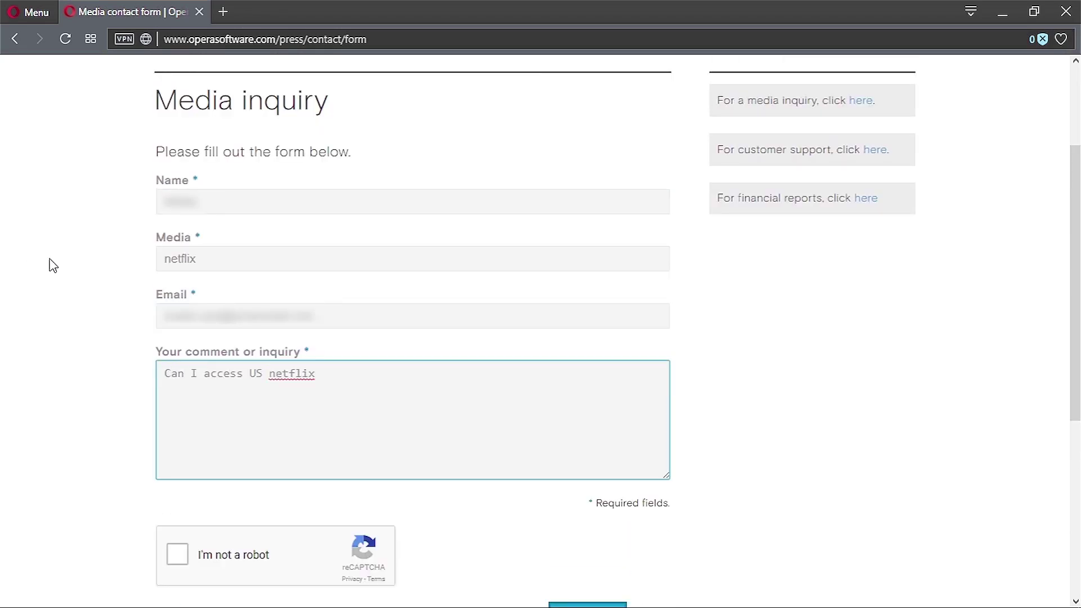
pyautogui.write(' content through your vpn servers?')
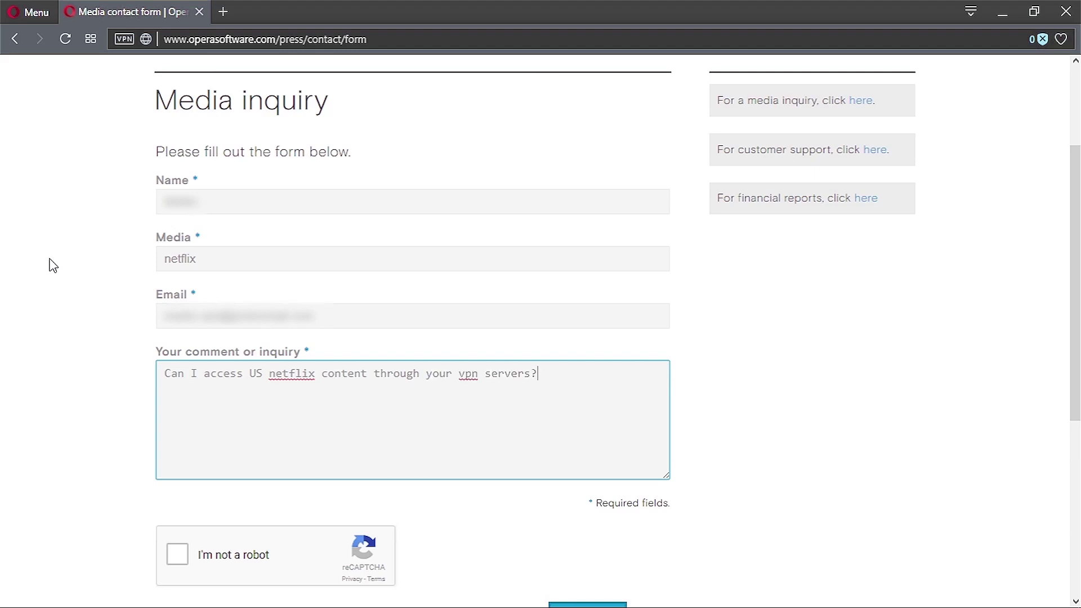
pyautogui.scroll(-1, 52, 266)
pyautogui.click(177, 475)
pyautogui.click(589, 540)
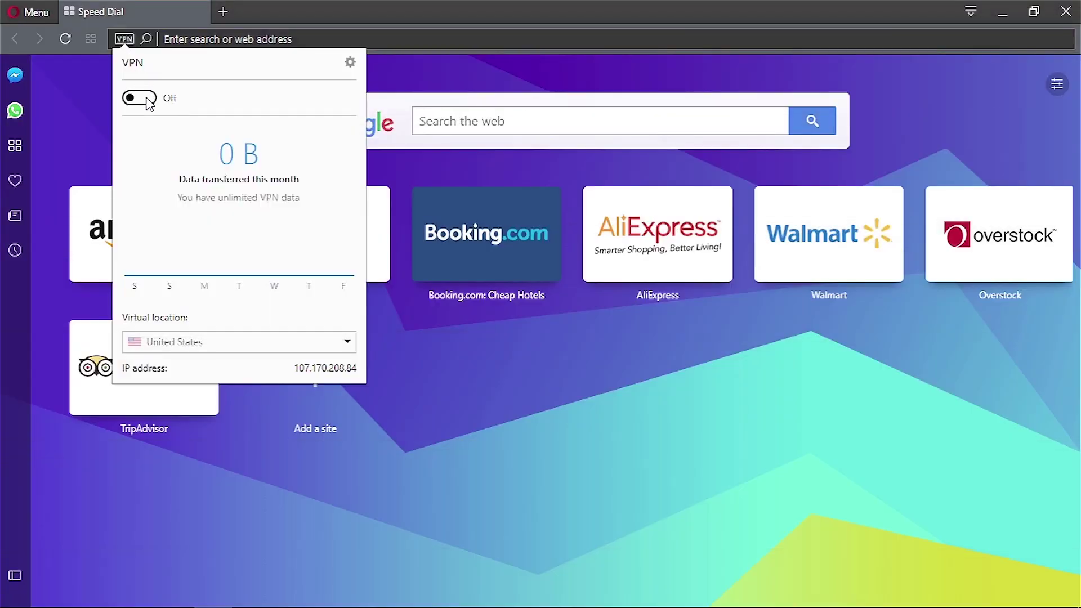
# Turn the VPN toggle on and choose United States as the virtual location.
pyautogui.click(139, 98)
pyautogui.click(314, 345)
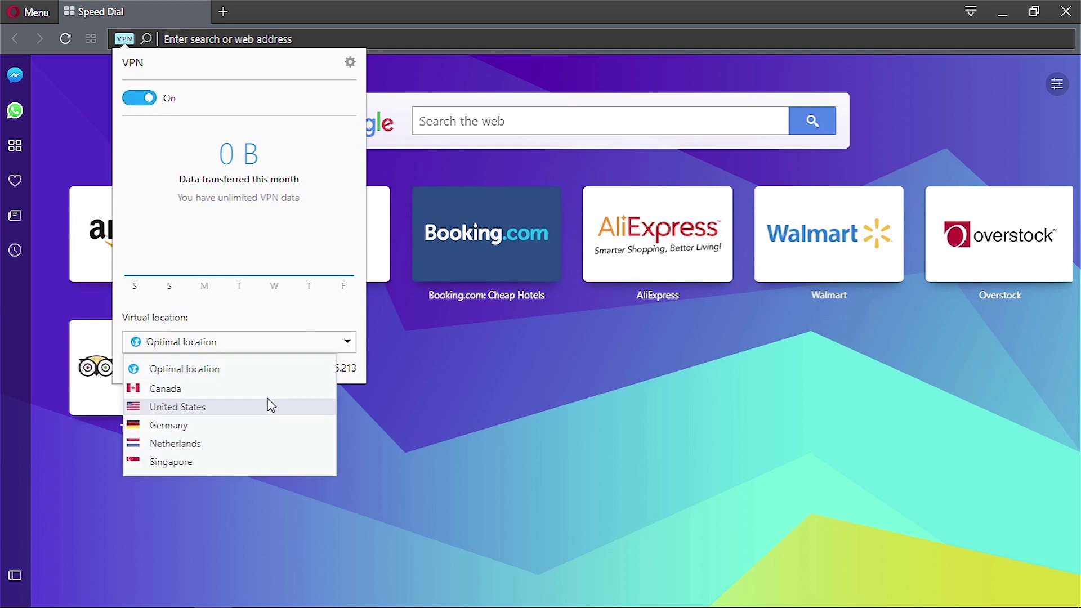
pyautogui.click(266, 407)
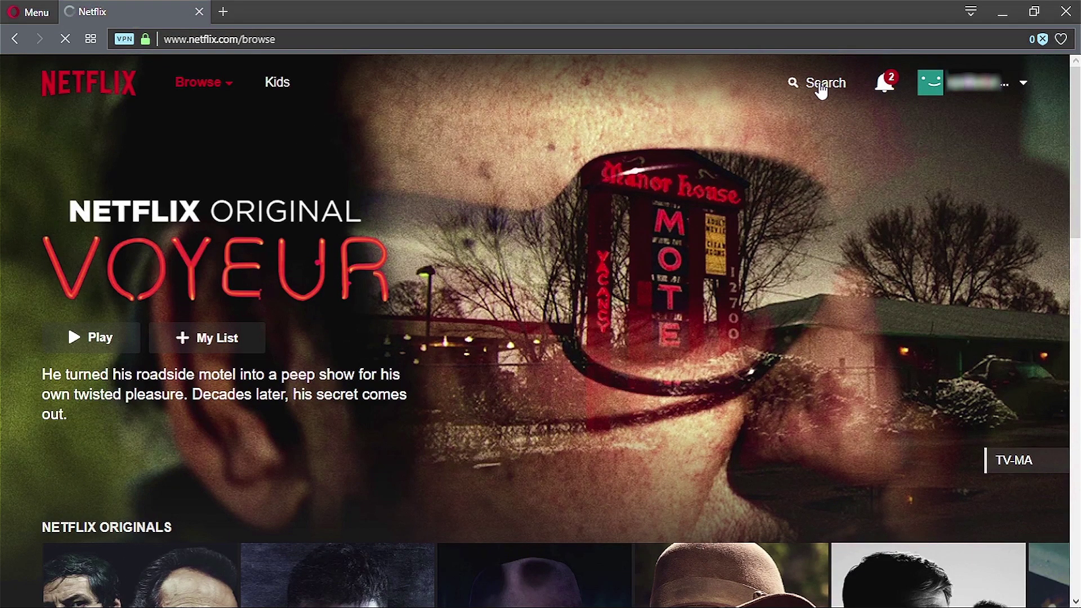
# Search Netflix for futurama and try to play the Futurama title.
pyautogui.click(822, 87)
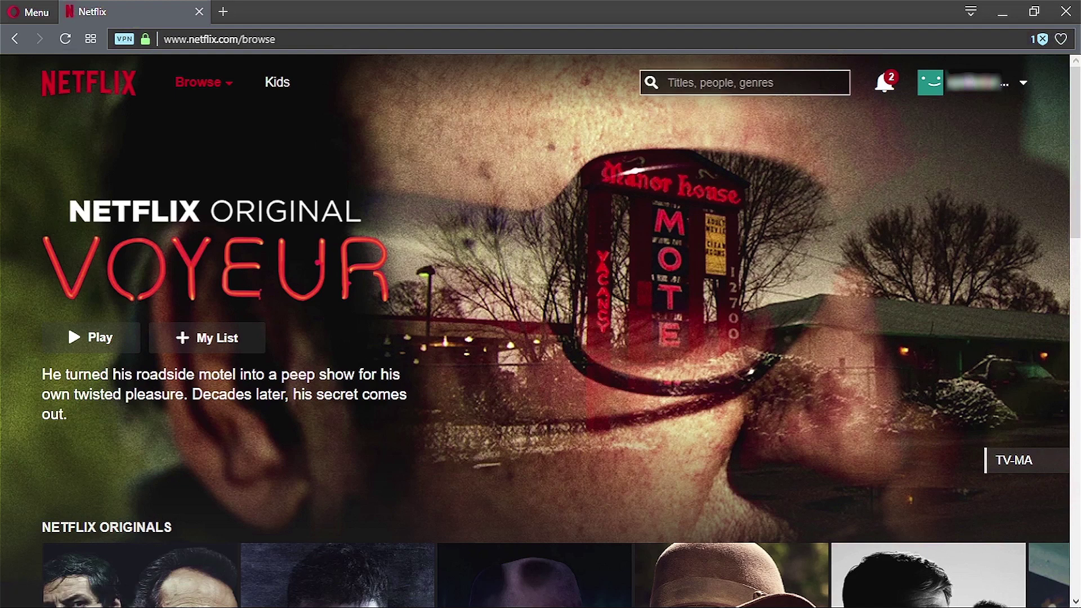
pyautogui.write('futurama')
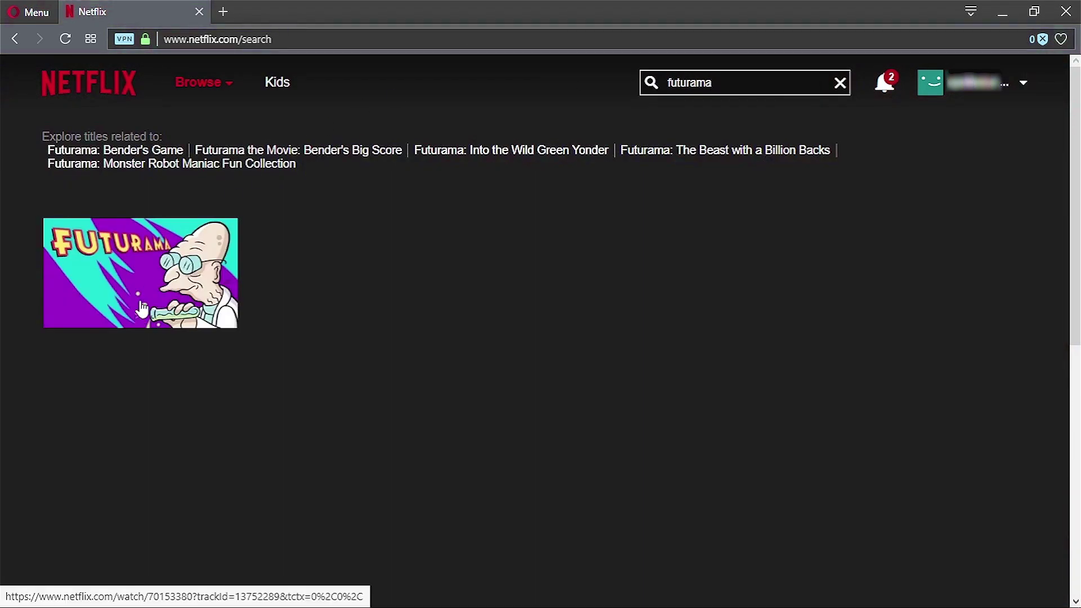
pyautogui.click(163, 272)
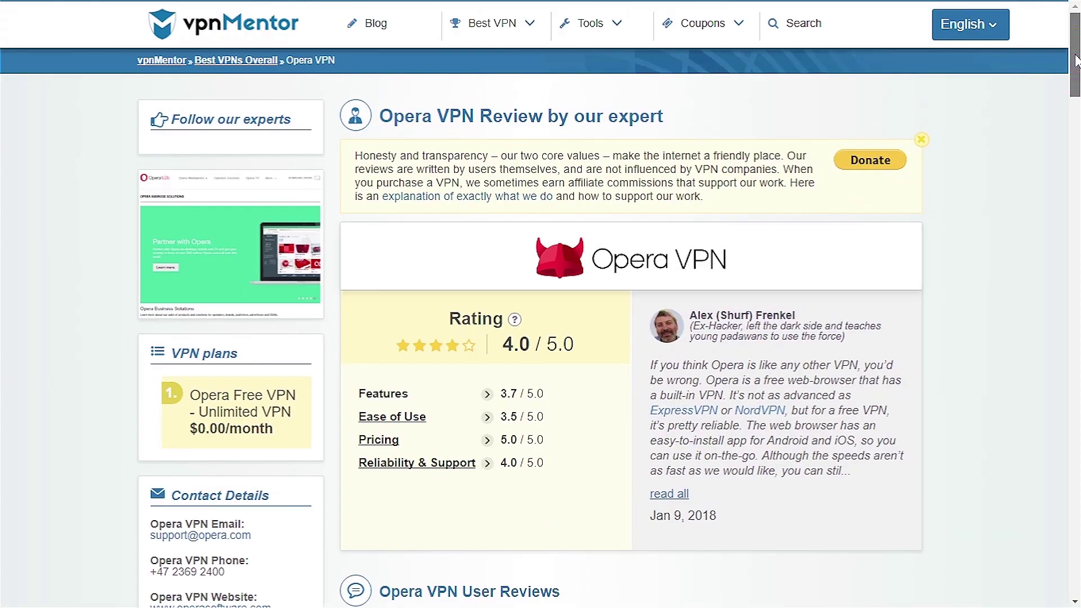
pyautogui.moveTo(1076, 59); pyautogui.dragTo(1061, 559)
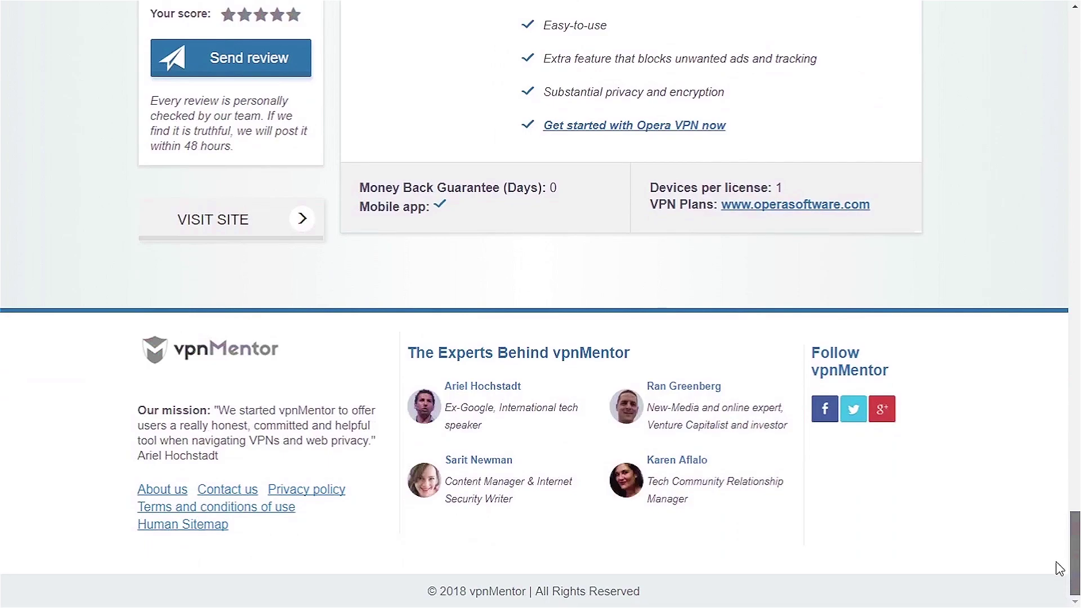